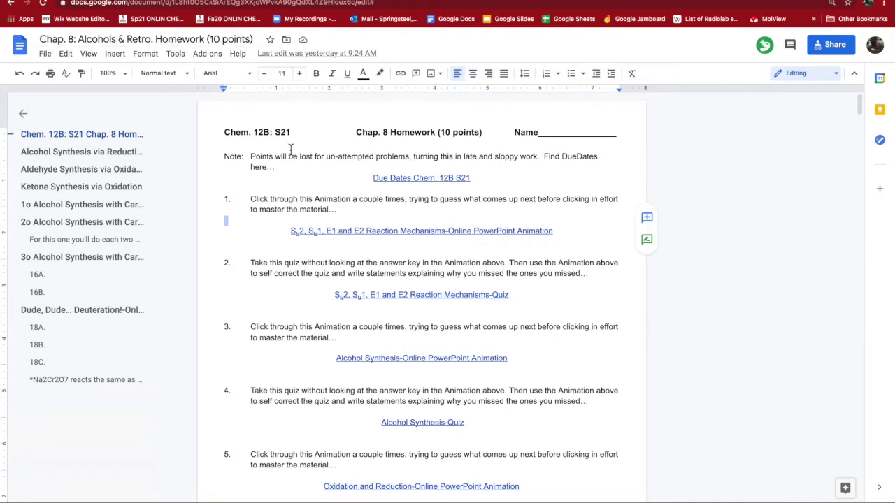
- Select all the text of the homework document, from the Chem. 12B: S21 heading down
click(265, 133)
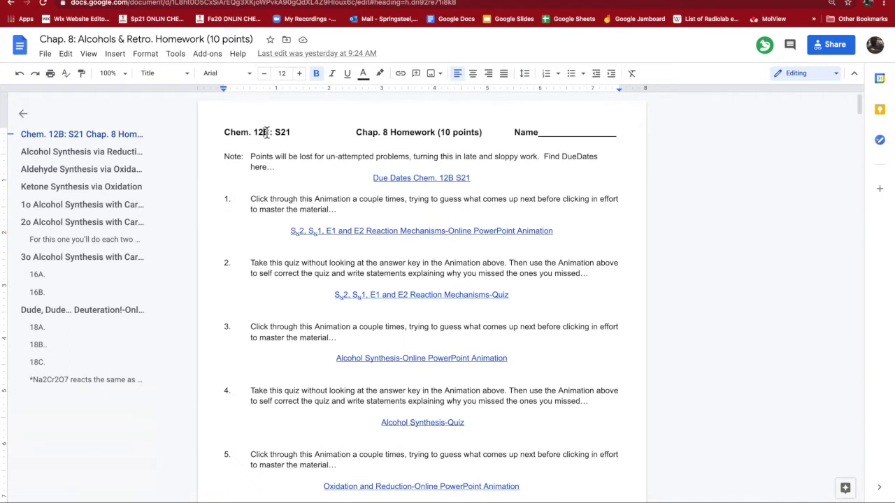
click(349, 156)
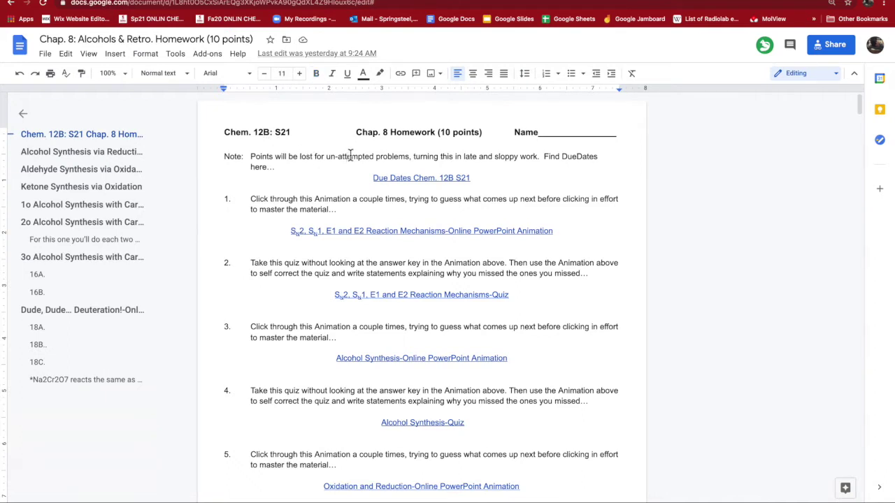
key(ctrl+a)
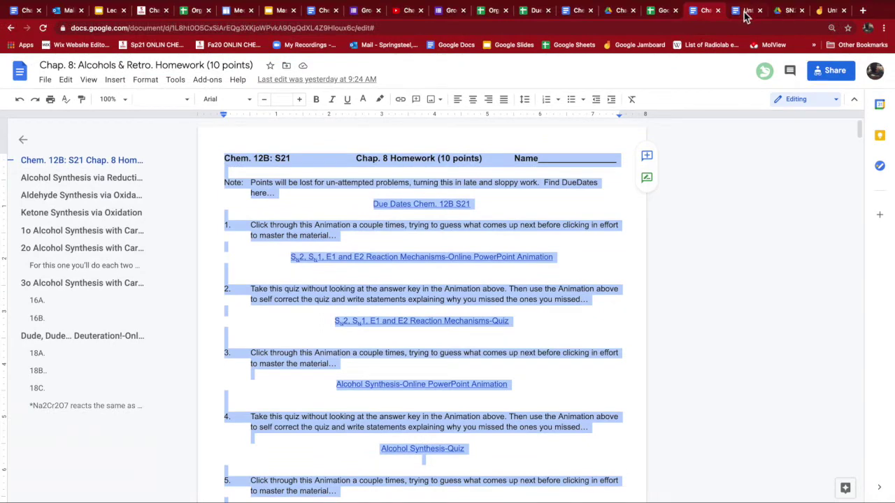
- Create a new blank Google Doc and paste the copied homework into it
click(746, 14)
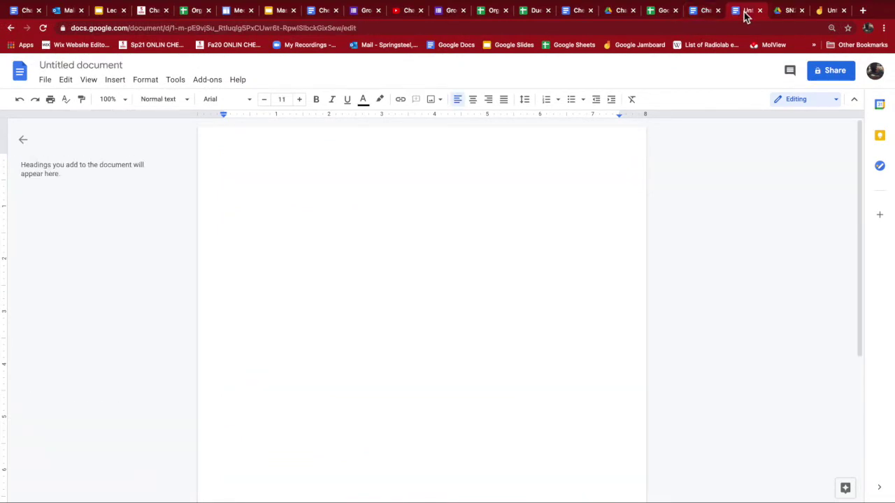
click(451, 19)
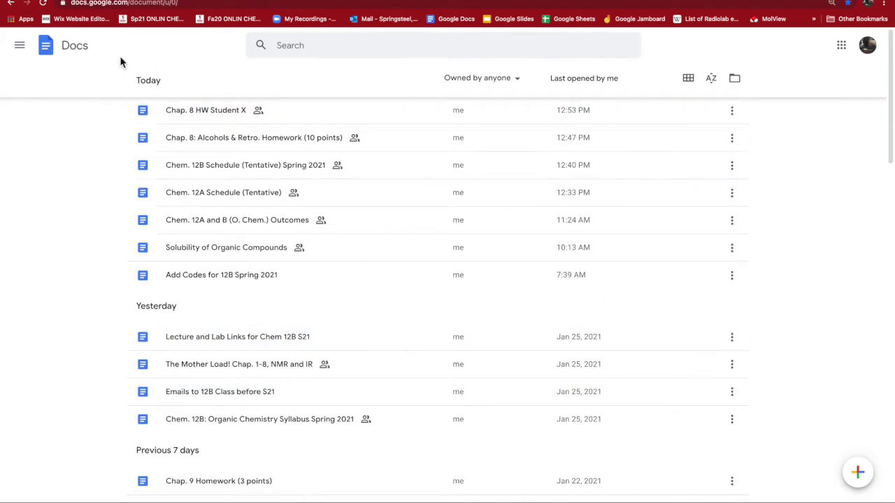
click(858, 472)
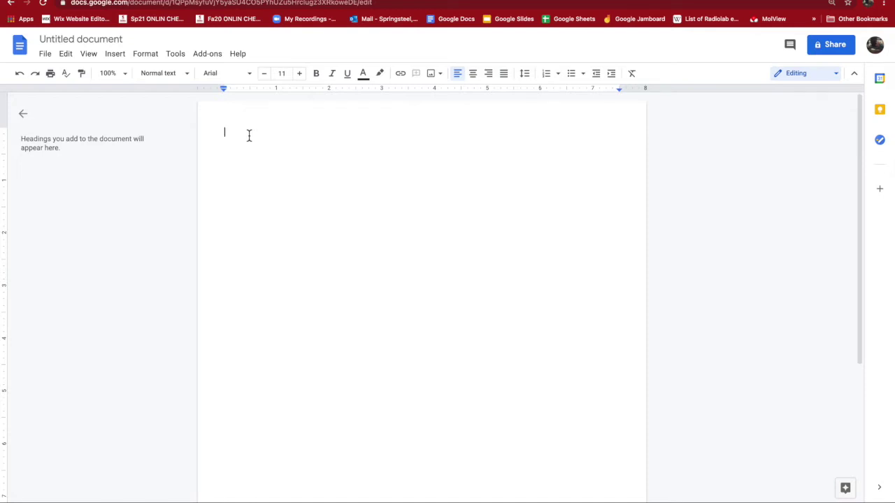
key(super+v)
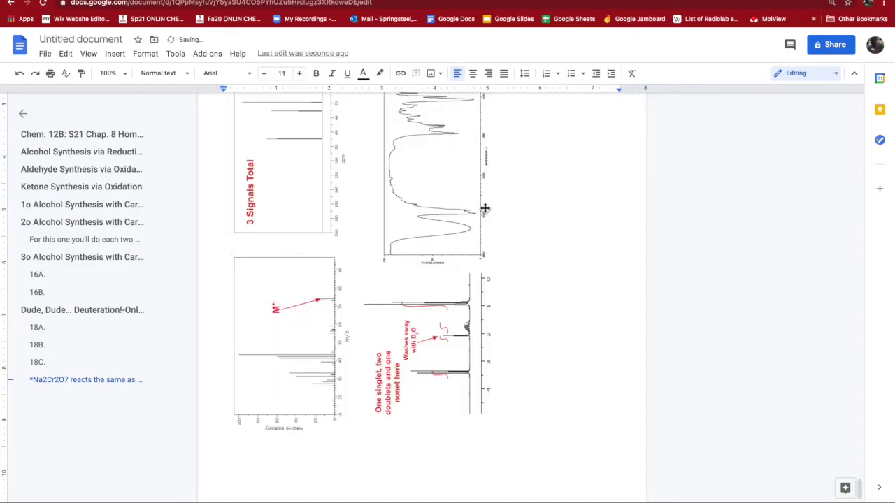
- Rename the pasted untitled document to 'Chap. 8 HW Student X'
scroll(482, 207, up, 20)
scroll(480, 203, up, 20)
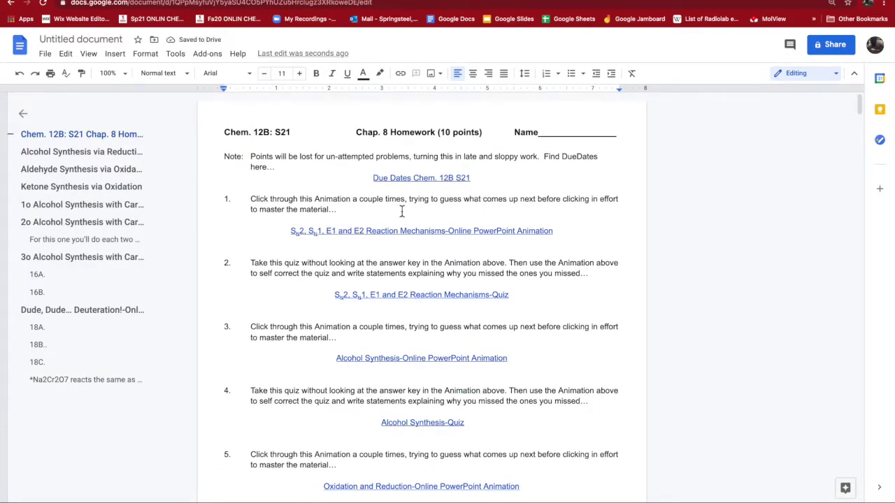
click(103, 40)
text(Chem)
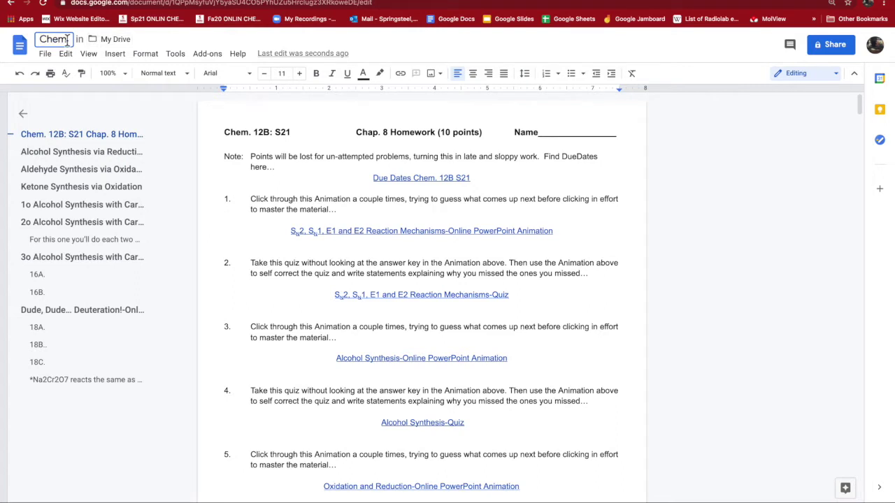
key(BackSpace)
key(BackSpace)
text(ap. 8)
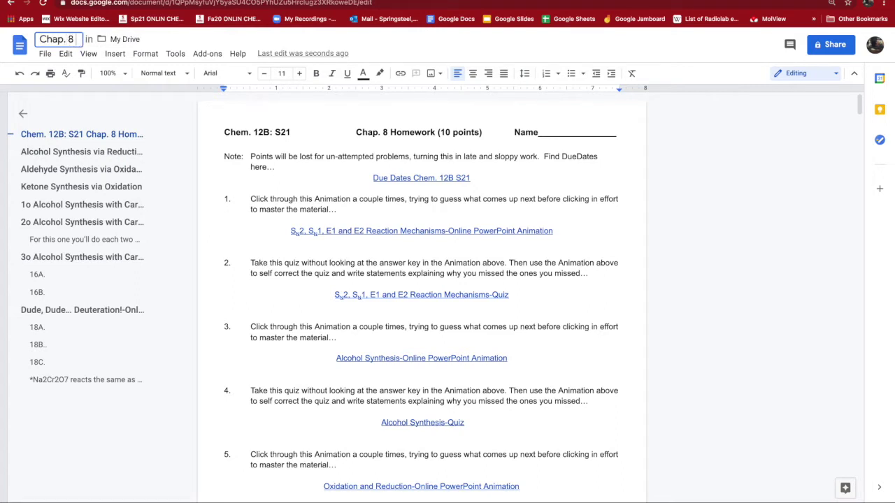
text( HW Student)
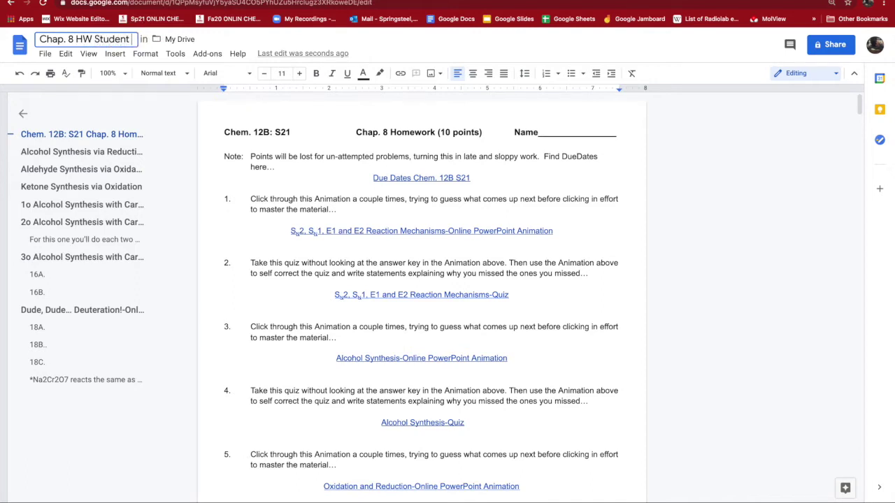
text( X)
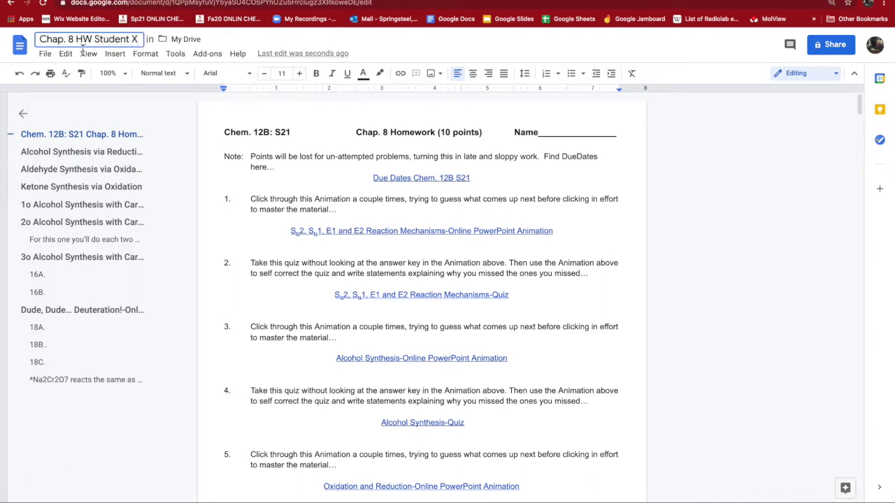
click(257, 148)
- Open the SN2, SN1, E1 & E2 Mechanisms Quiz PDF from question 2's Quiz link
scroll(280, 166, down, 1)
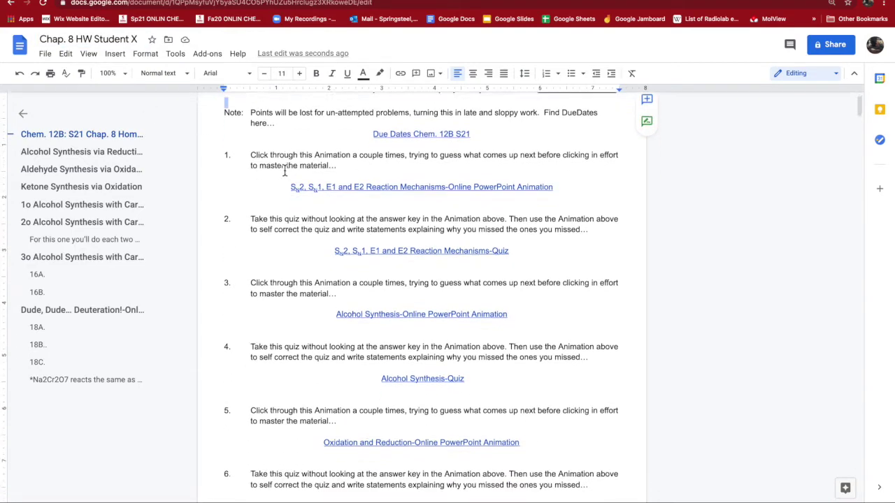
scroll(285, 171, down, 2)
scroll(284, 171, up, 1)
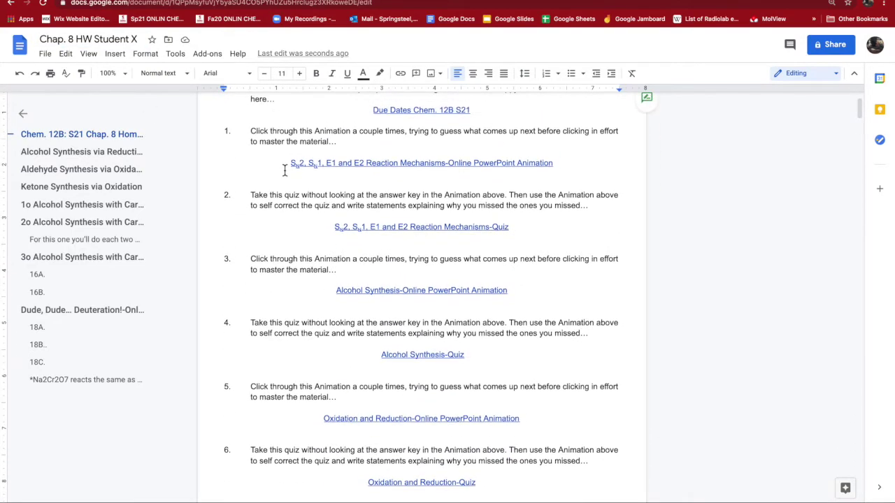
scroll(285, 170, up, 1)
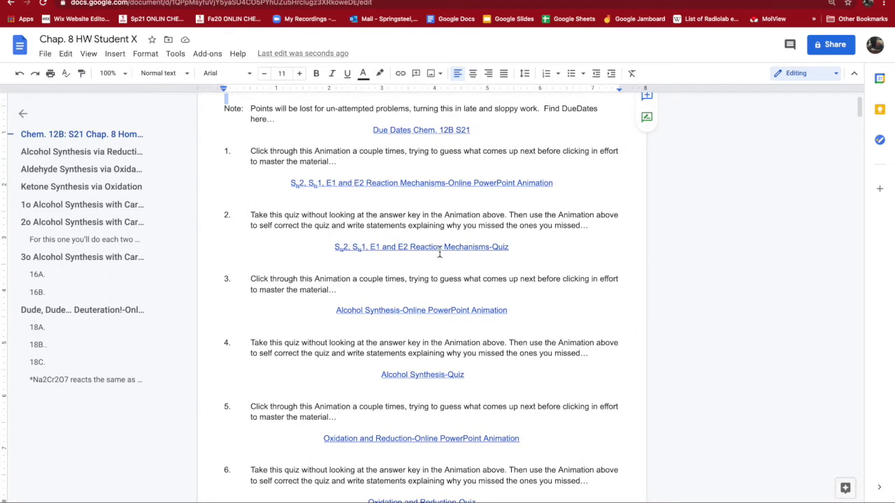
click(438, 249)
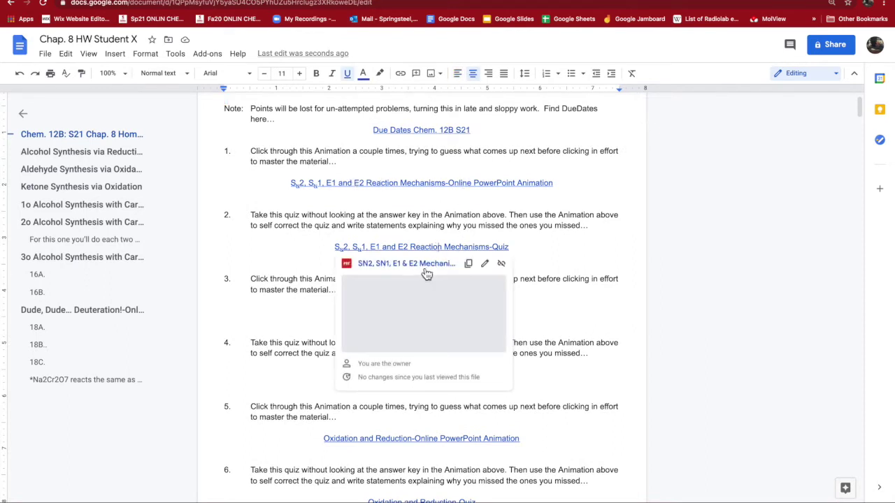
click(427, 266)
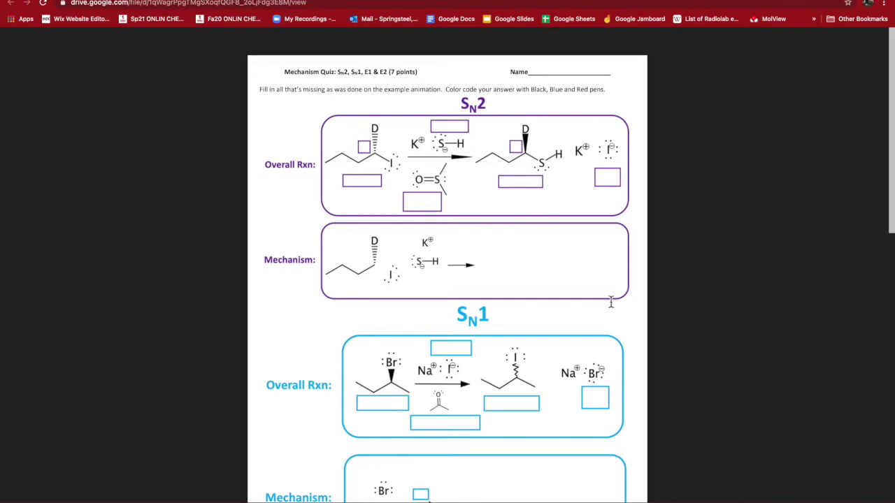
- Zoom the quiz PDF so the full page width is visible
scroll(605, 276, down, 1)
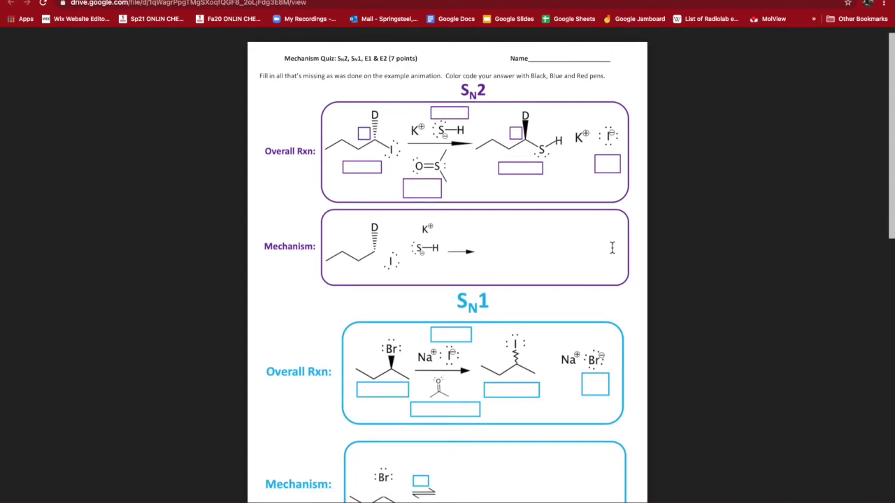
scroll(605, 315, up, 1)
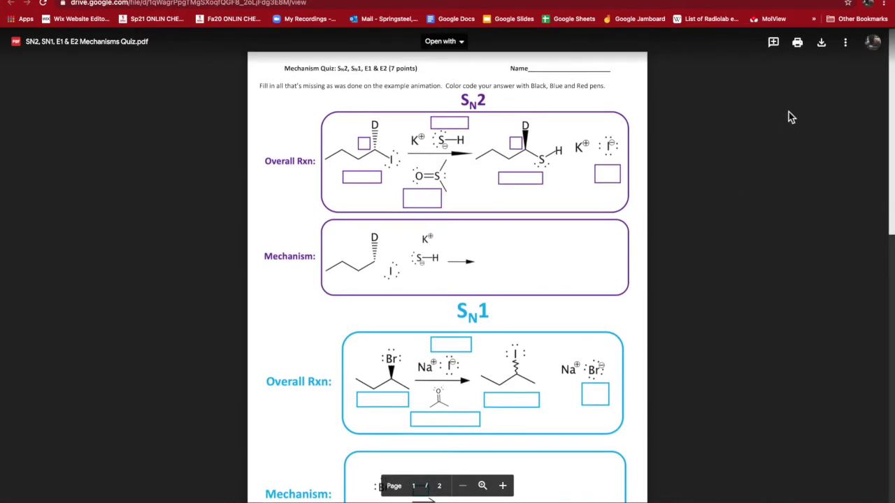
scroll(681, 189, down, 10)
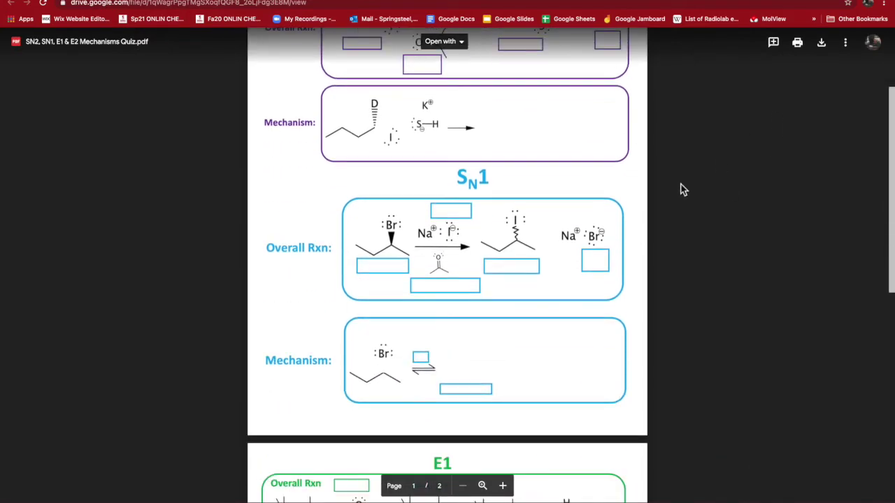
scroll(681, 189, up, 10)
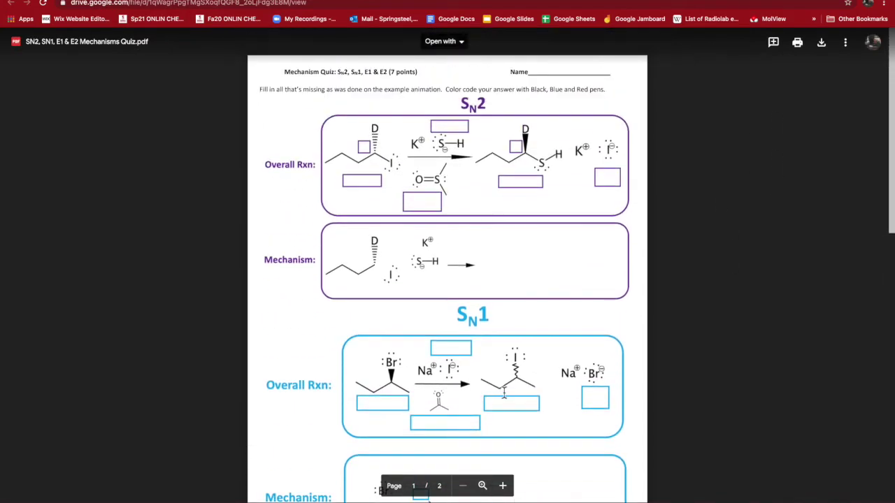
click(482, 485)
click(463, 486)
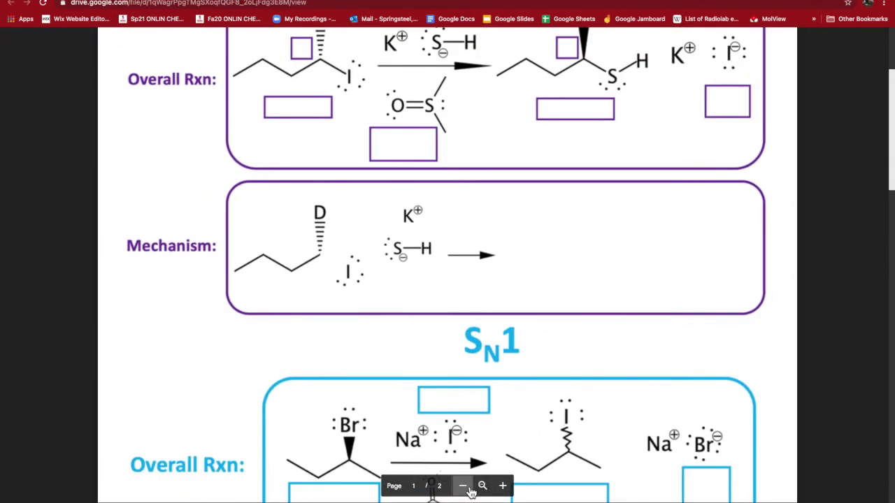
click(462, 486)
click(462, 486)
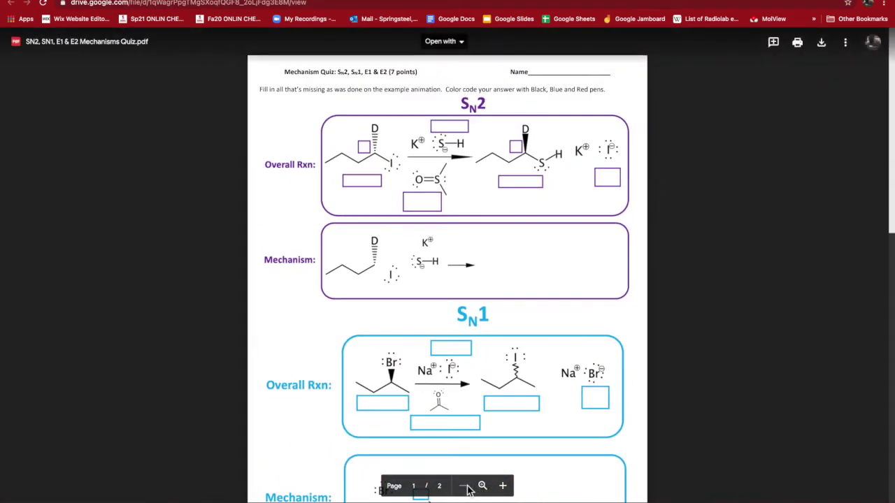
- Screenshot the quiz page's SN2 and SN1 sections, then open a new browser tab
key(super+shift+4)
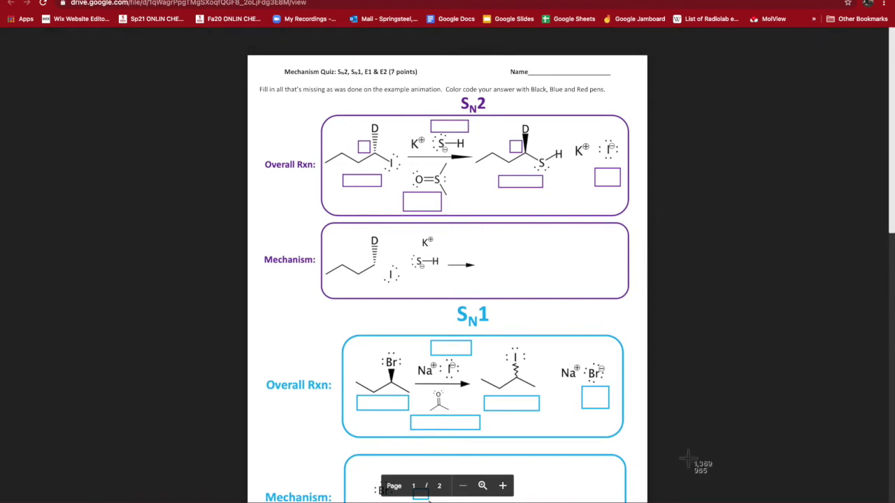
drag(249, 57, 643, 305)
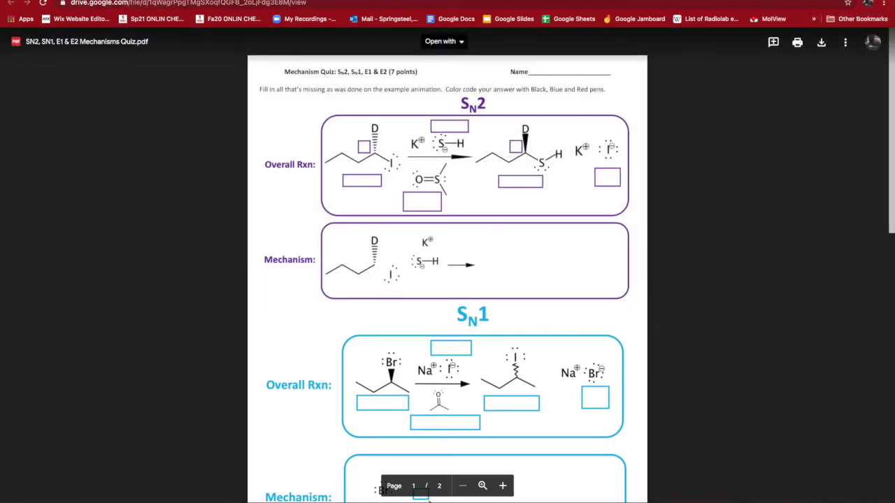
key(super+t)
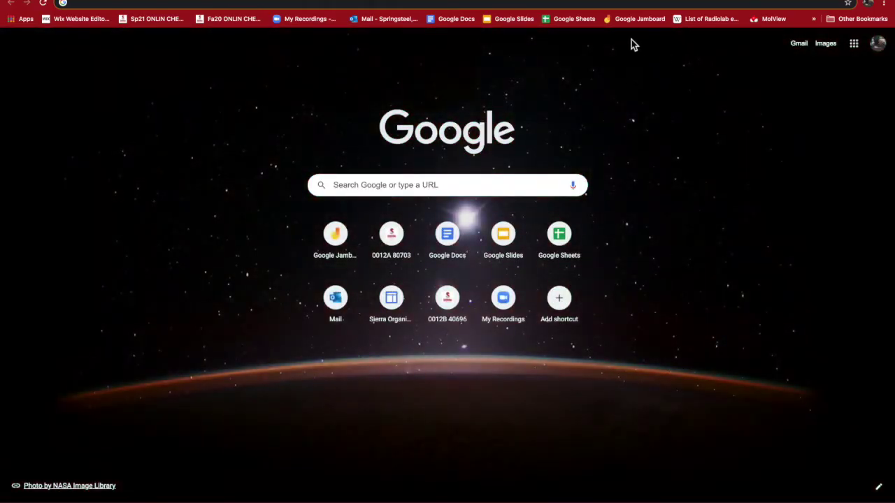
- Make a new Jamboard jam with the quiz image moved top-left and enlarged to fill the frame
click(630, 21)
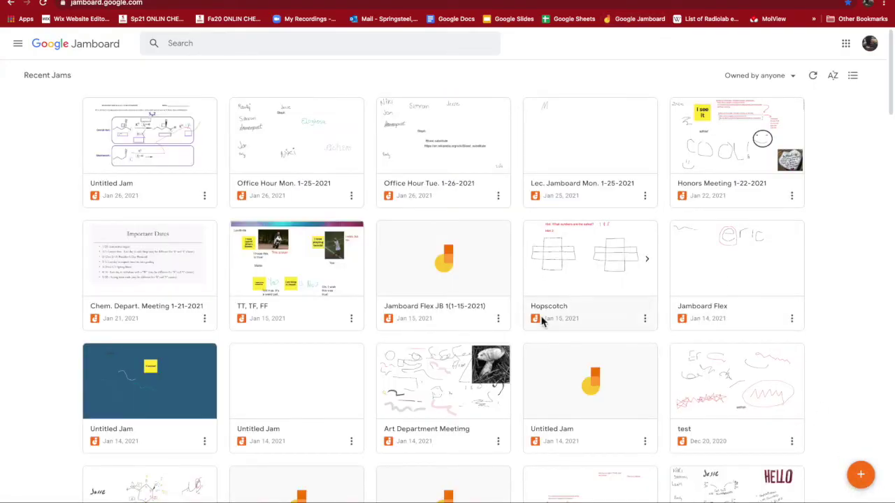
click(861, 477)
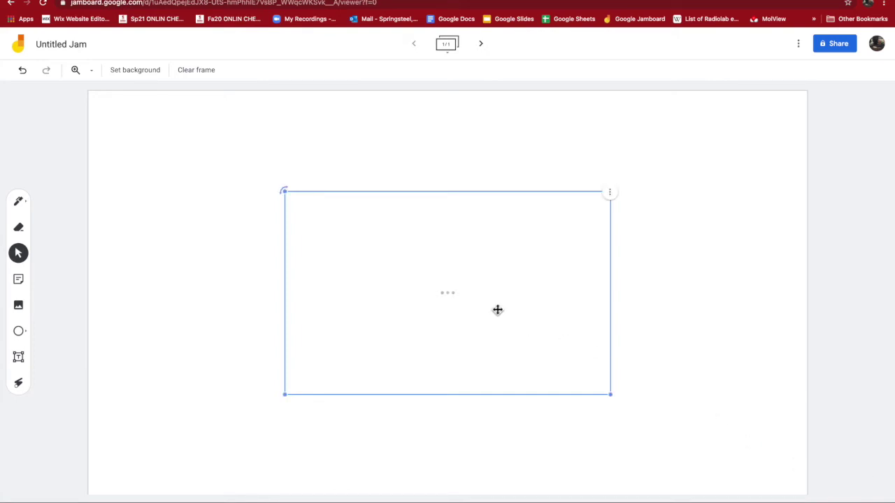
drag(497, 310, 375, 224)
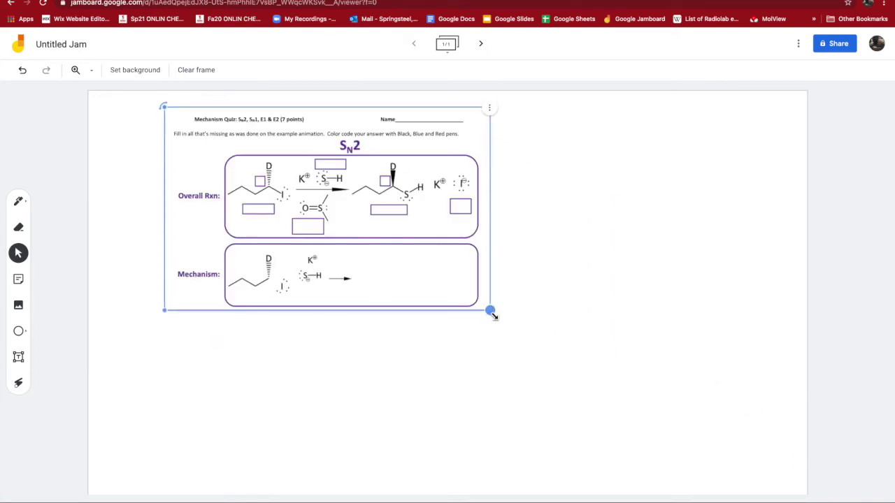
drag(493, 315, 685, 447)
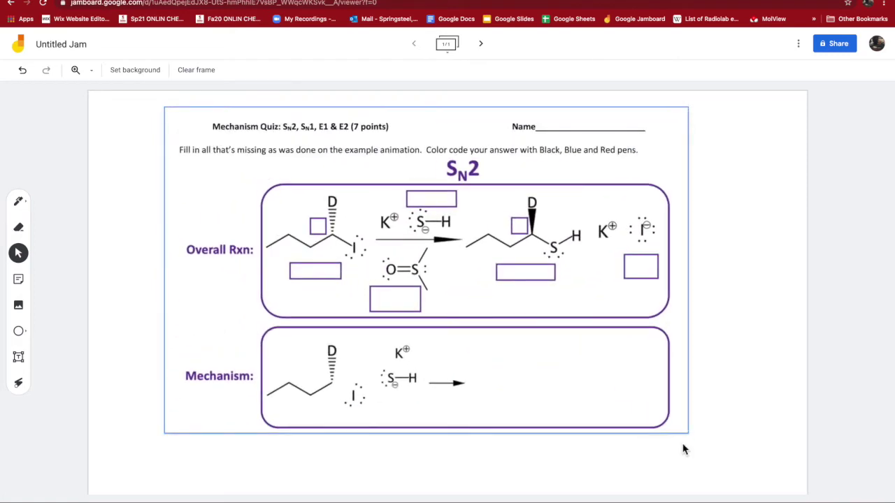
click(19, 202)
- In red pen, write an S beside D, mark under the iodine, and draw a curved arrow into the Mechanism panel
click(20, 203)
click(95, 248)
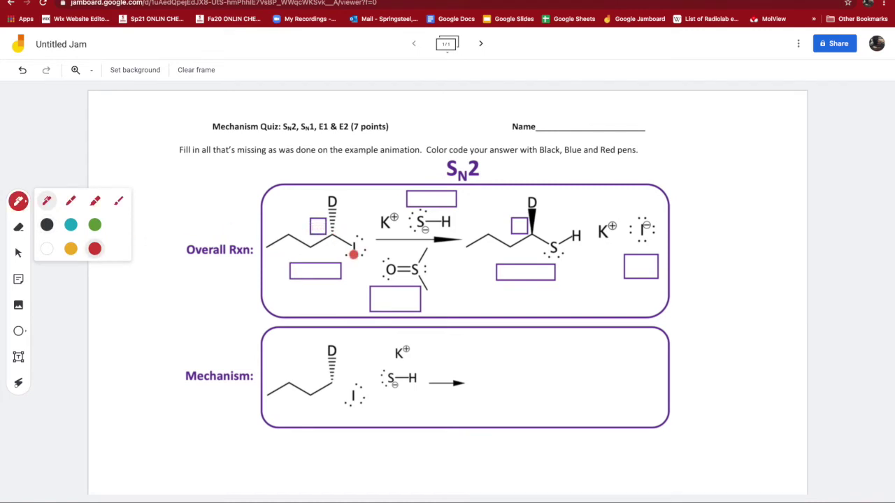
drag(322, 222, 316, 232)
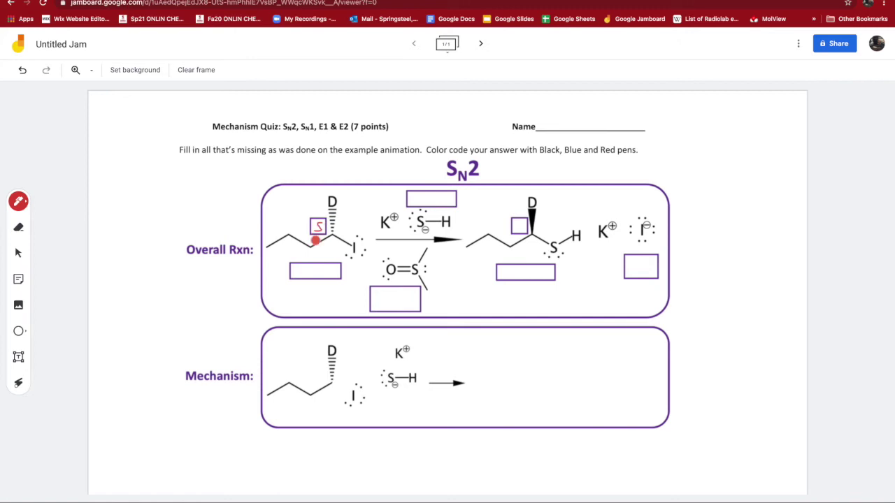
drag(300, 271, 306, 268)
mouse_move(360, 259)
mouse_down()
mouse_move(359, 250)
mouse_move(525, 270)
mouse_move(382, 386)
mouse_up()
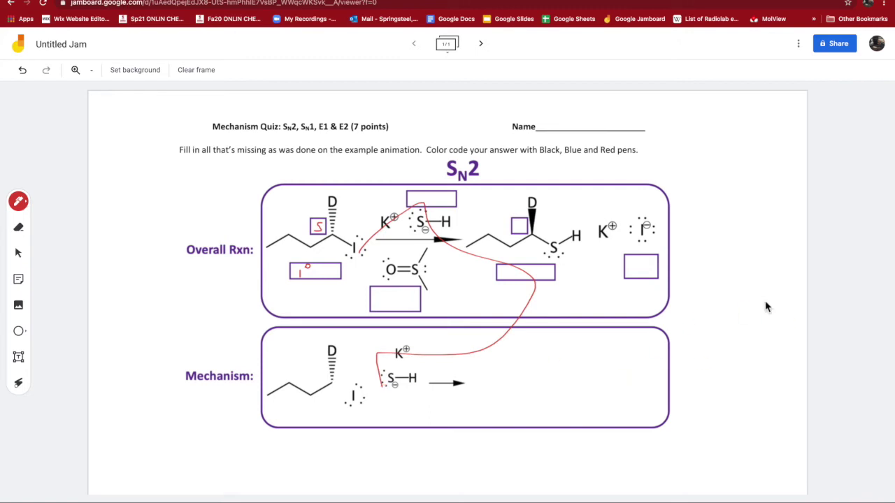
- Screenshot the annotated quiz and return to the Chap. 8 HW Student X document
key(super+shift+4)
drag(166, 106, 692, 454)
key(ctrl+Tab)
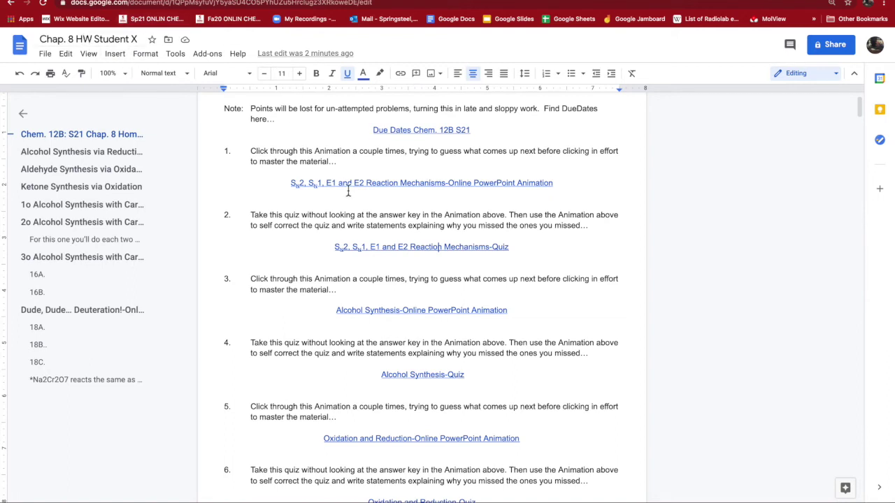
- Paste the annotated quiz screenshot on the line below question 2's quiz link
click(396, 260)
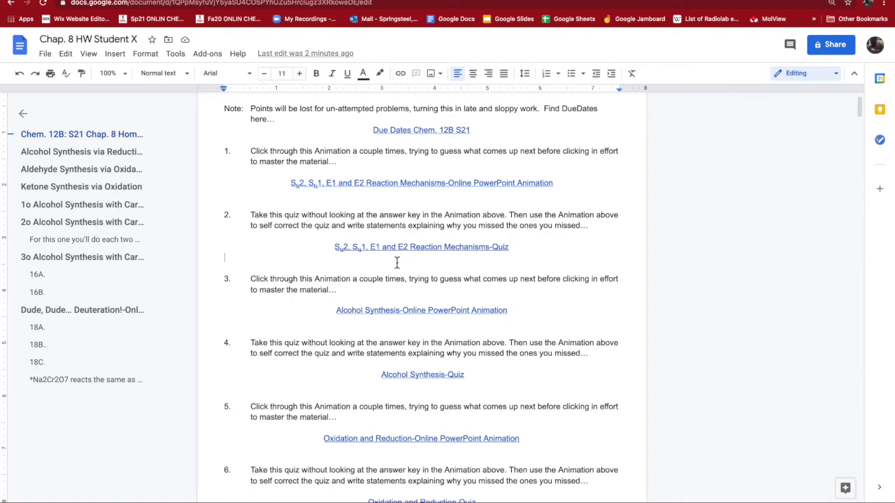
key(ctrl+v)
click(396, 274)
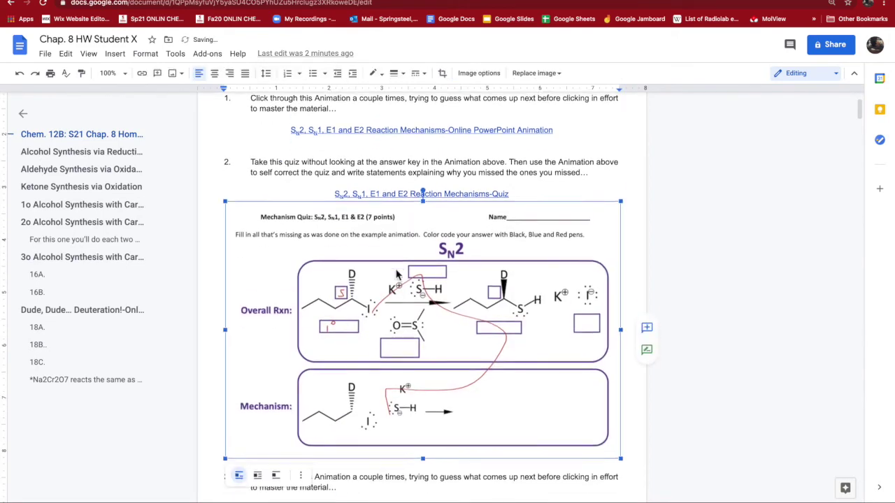
scroll(397, 275, down, 1)
scroll(396, 274, down, 5)
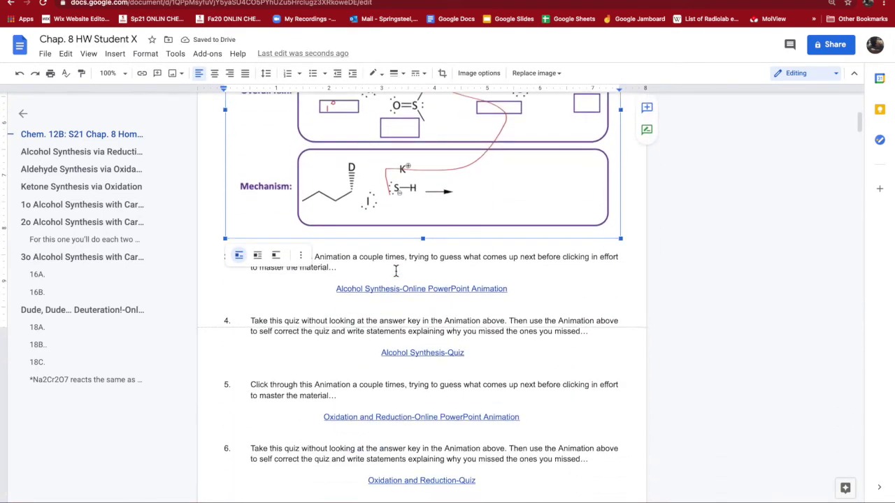
scroll(435, 239, up, 4)
scroll(435, 240, down, 15)
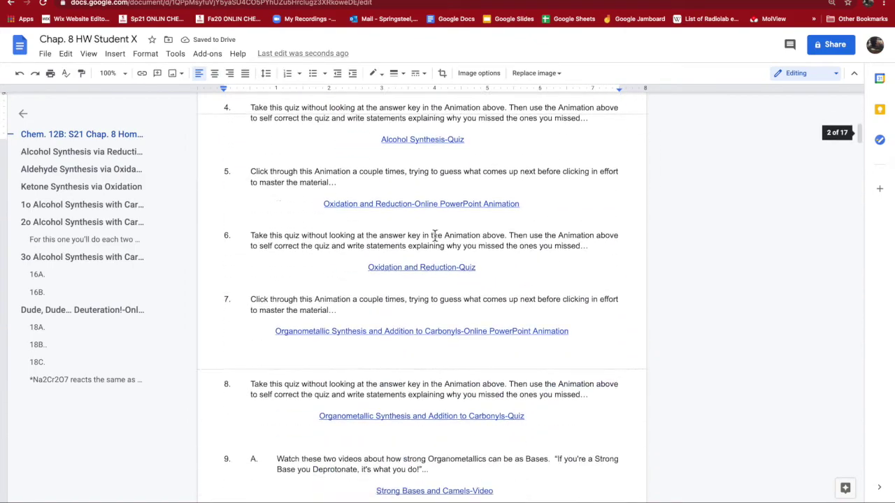
scroll(431, 210, up, 20)
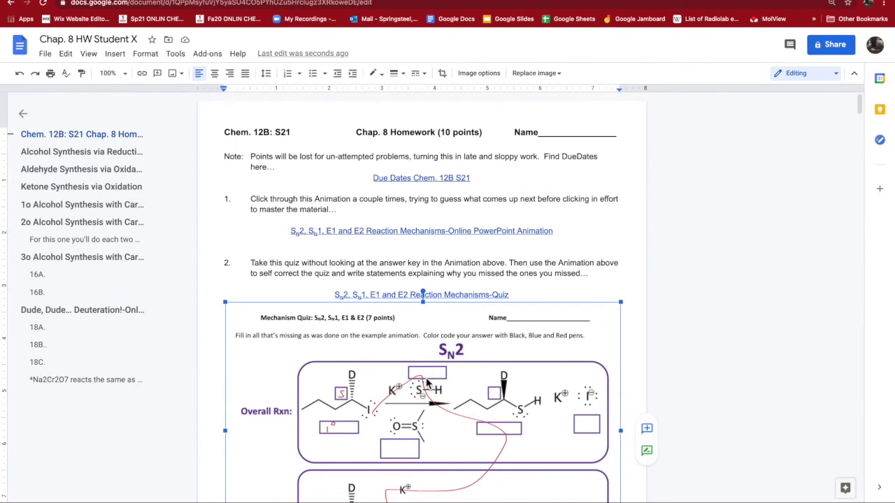
click(471, 199)
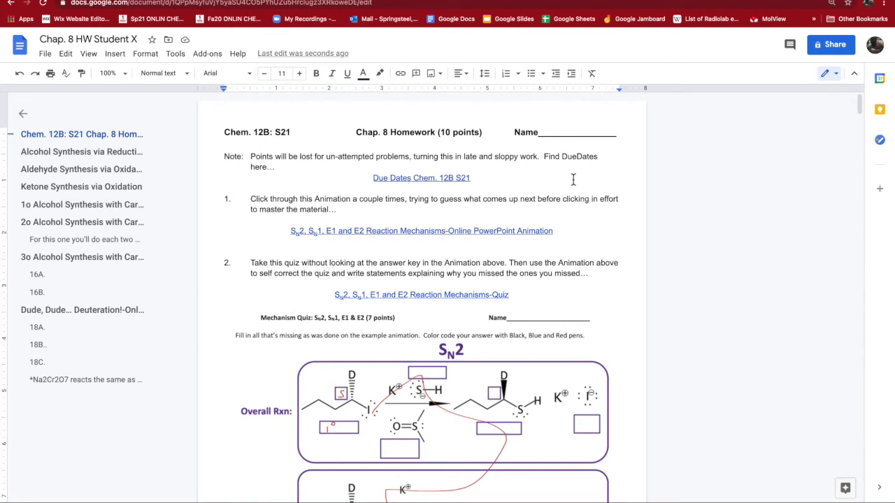
- Share the doc so anyone with the link can view, and copy that link
click(835, 45)
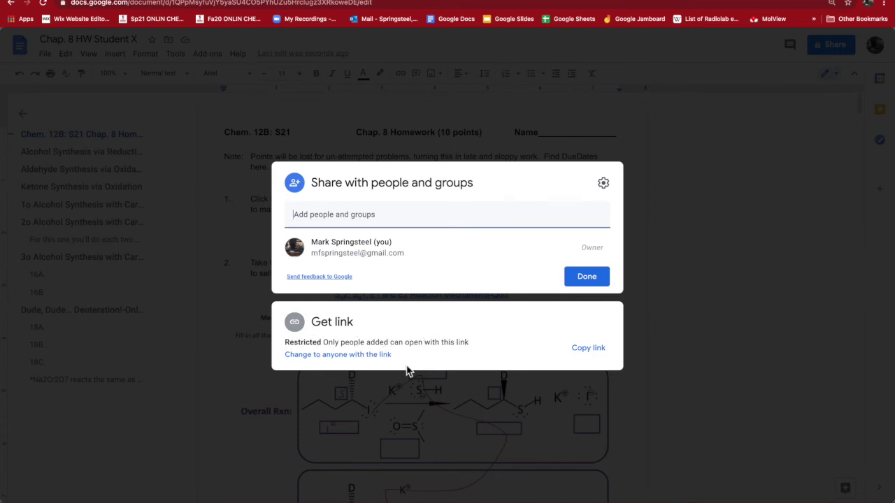
click(345, 358)
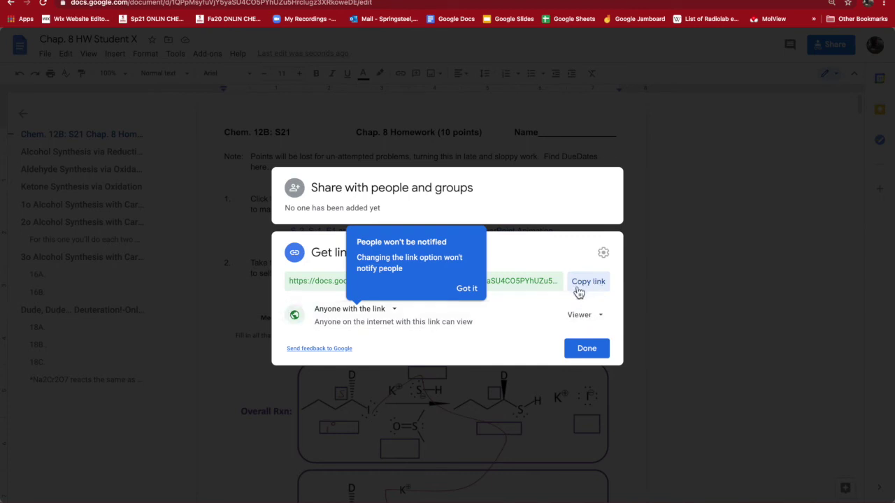
click(592, 282)
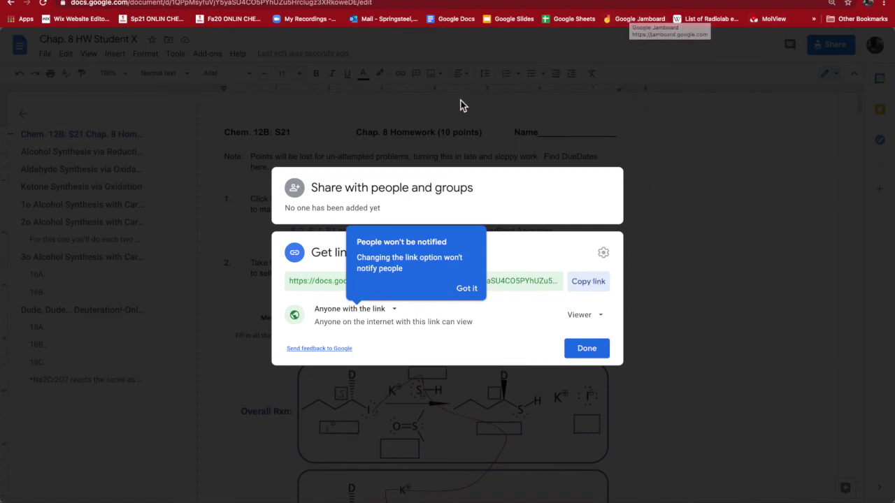
click(123, 2)
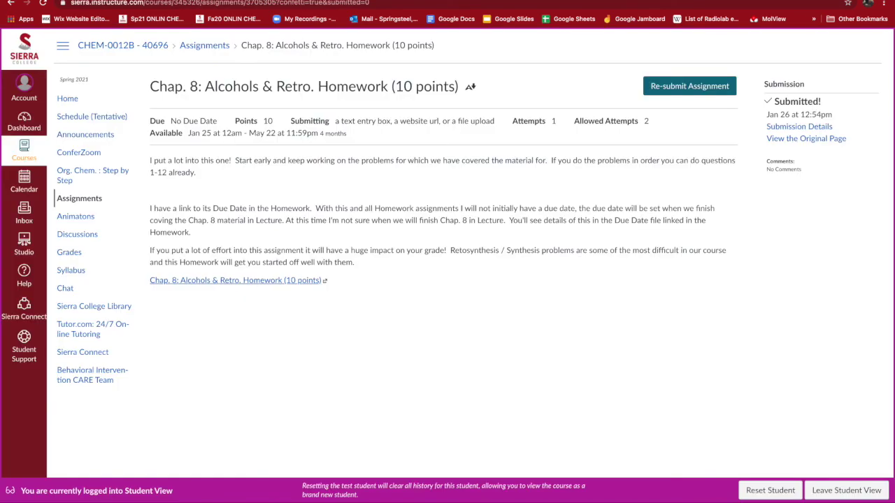
- Open the Chap. 8: Alcohols & Retro. Homework assignment in Canvas and start a re-submission
click(75, 200)
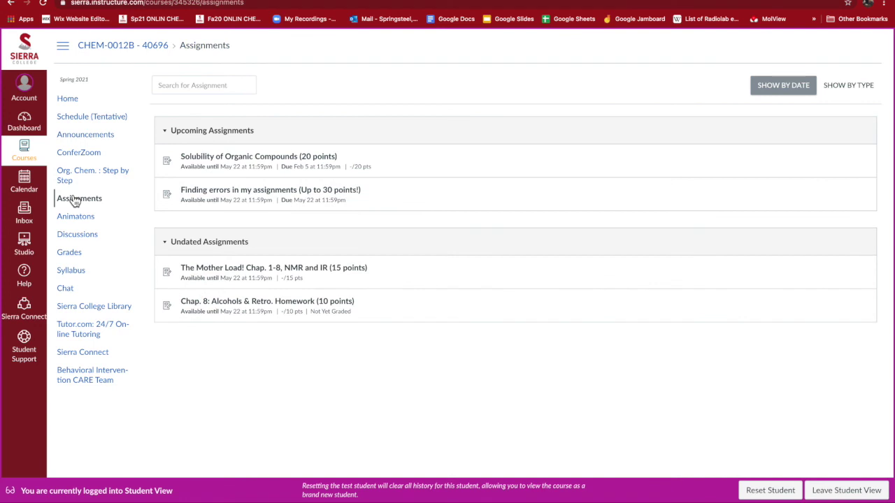
click(208, 308)
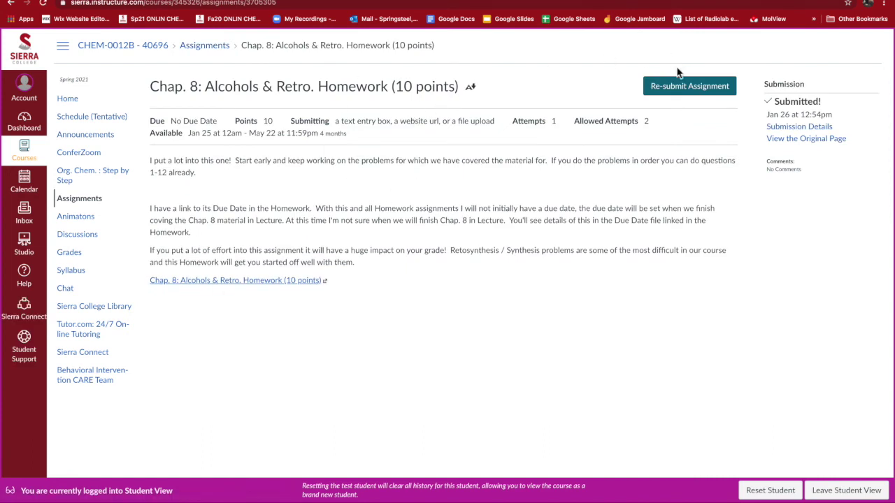
click(687, 87)
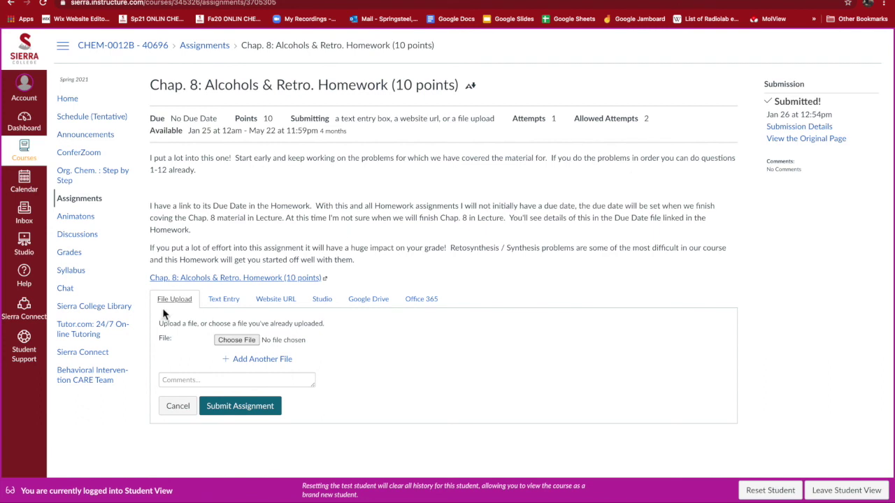
- Submit the copied doc link as the assignment's Website URL
click(276, 299)
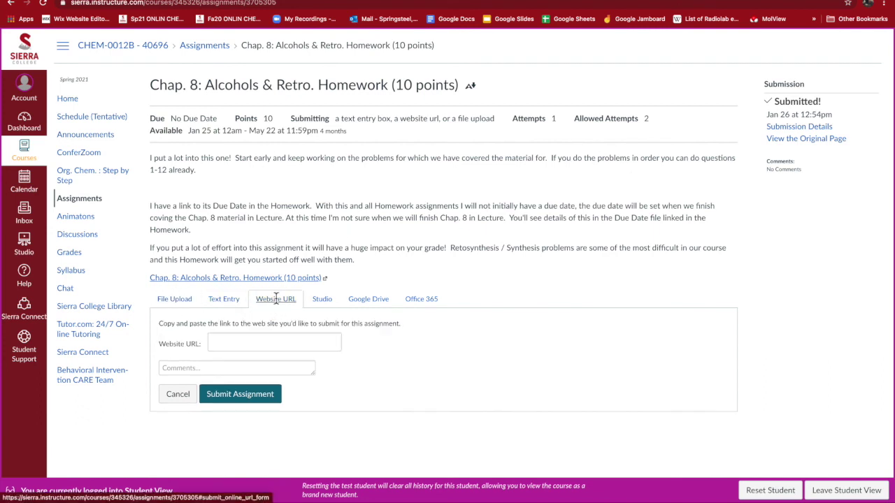
click(250, 341)
key(ctrl+v)
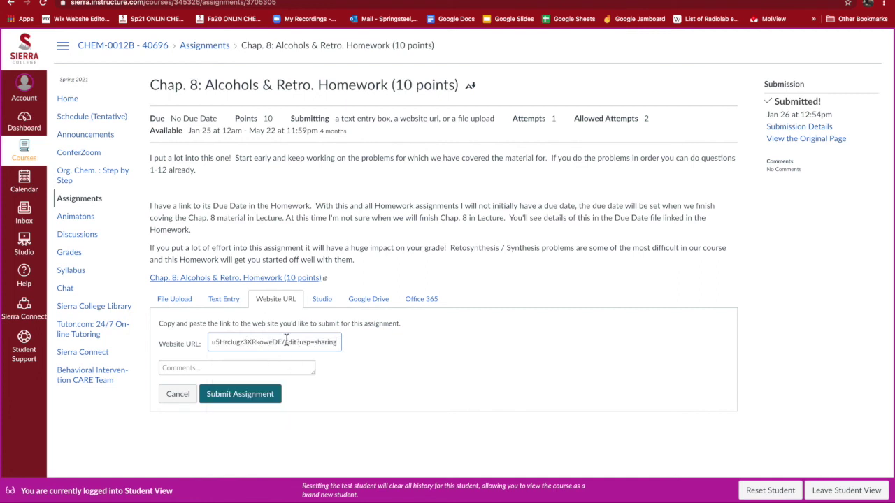
click(245, 396)
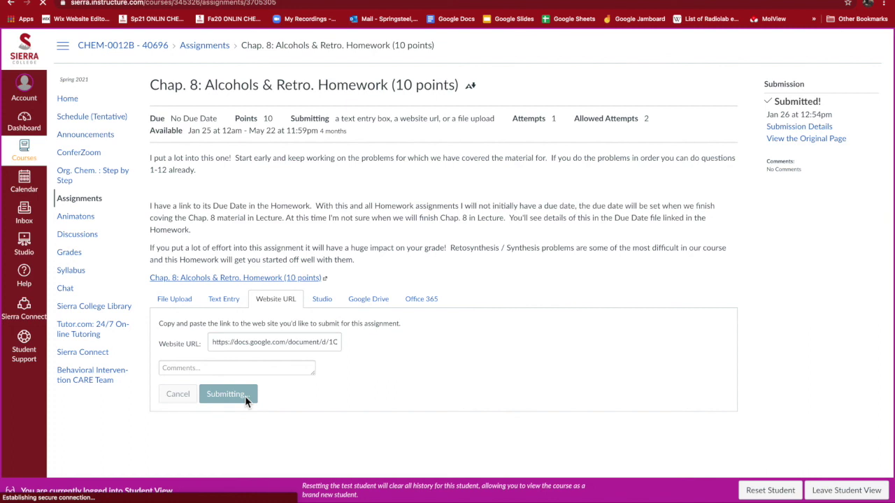